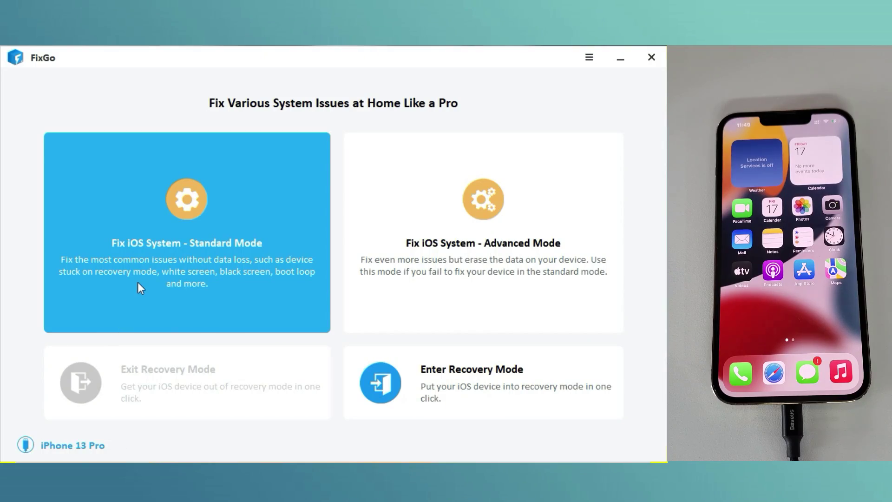
Launch the data-keeping Standard Mode repair and fetch the iOS 15.5 firmware for the iPhone 13 Pro.
click(138, 282)
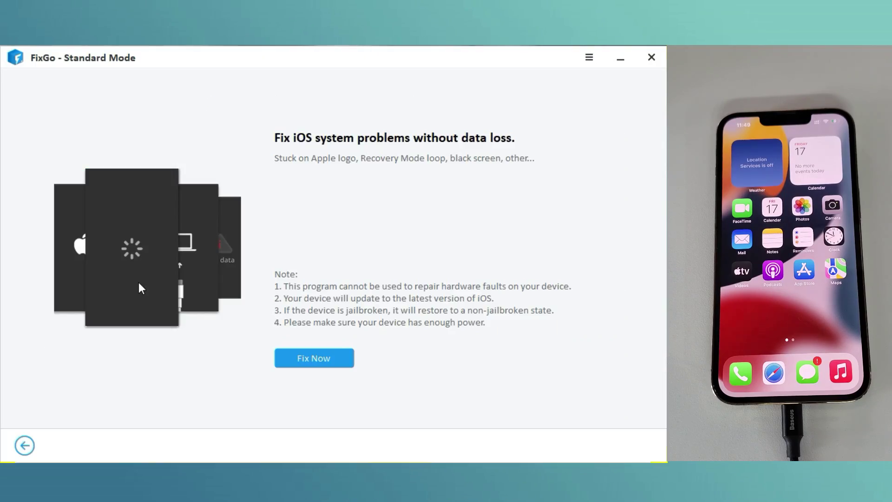
click(293, 365)
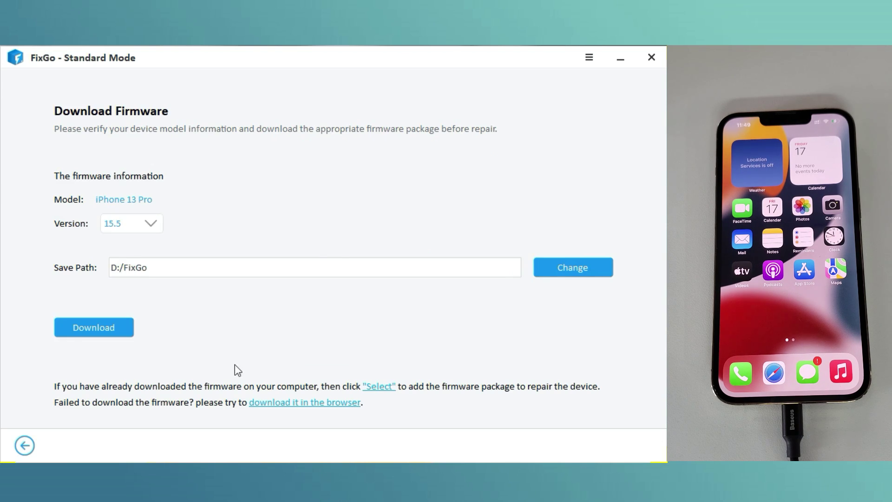
click(94, 326)
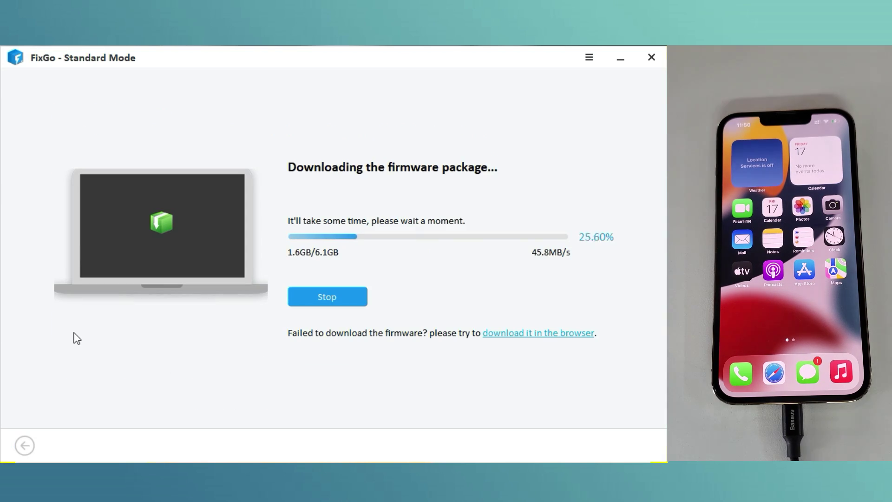